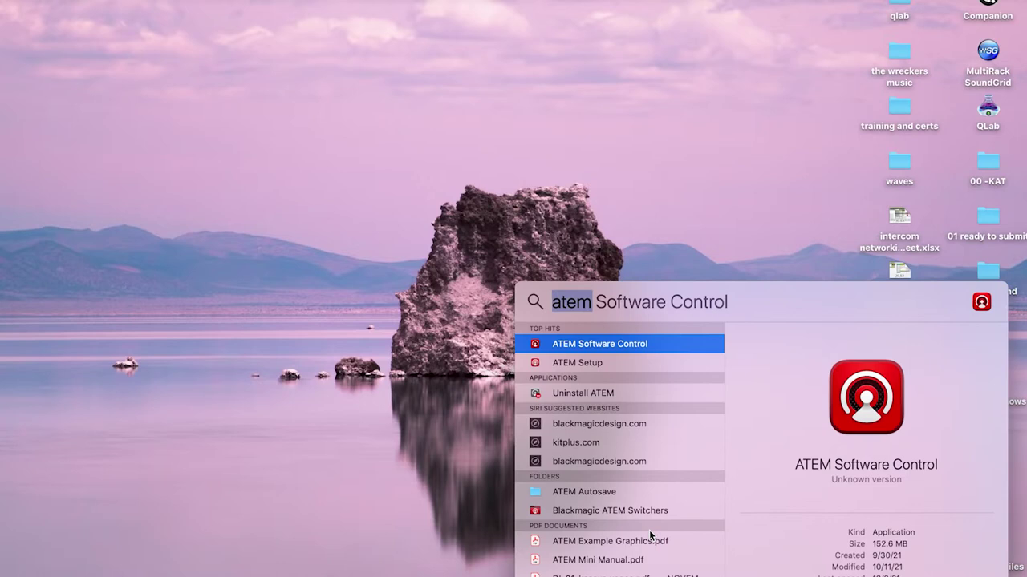
Open ATEM Software Control to check the connection to the switcher, and close its window.
{"action": "type", "text": "ate"}
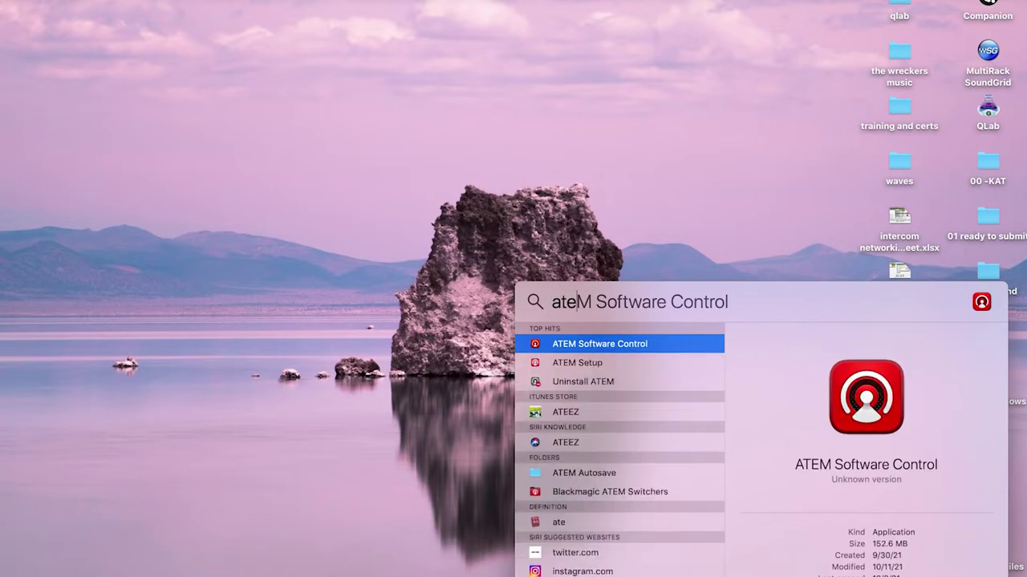
{"action": "key", "text": "Return"}
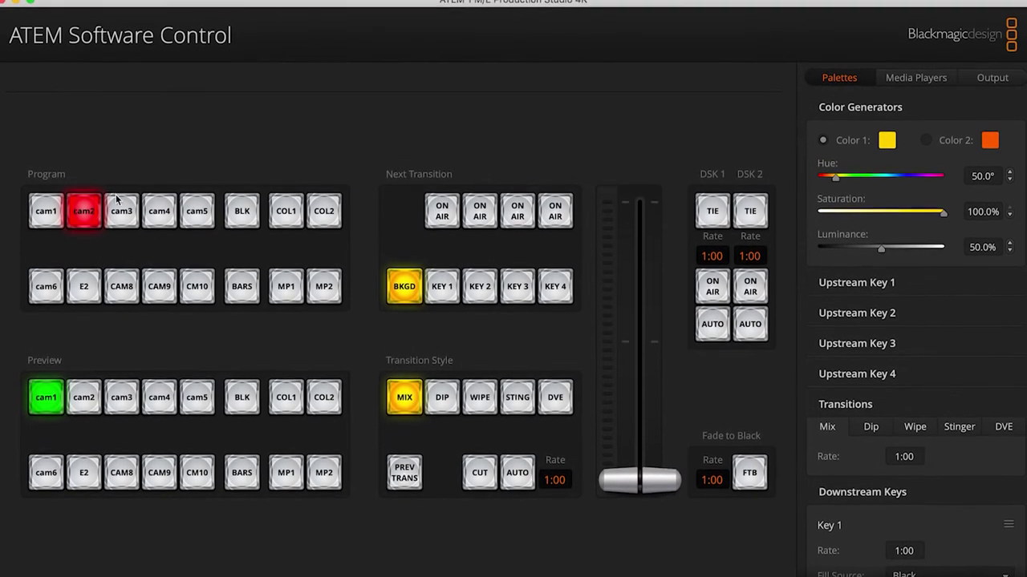
{"action": "left_click", "coordinate": [4, 5]}
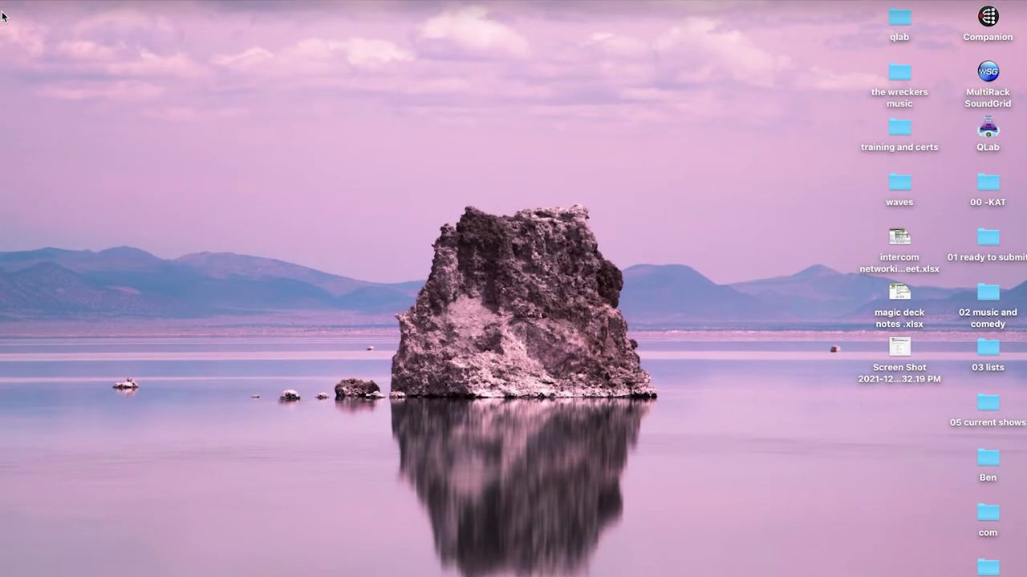
Switch to Bitfocus Companion, launch its admin GUI in the browser and enlarge the browser window to full screen.
{"action": "left_click", "coordinate": [988, 23]}
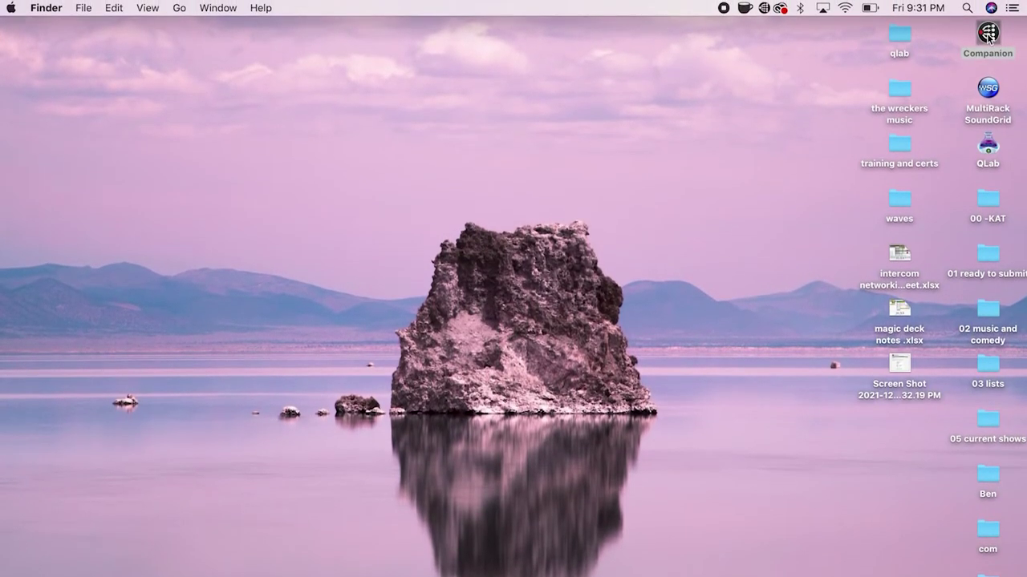
{"action": "left_click", "coordinate": [776, 7]}
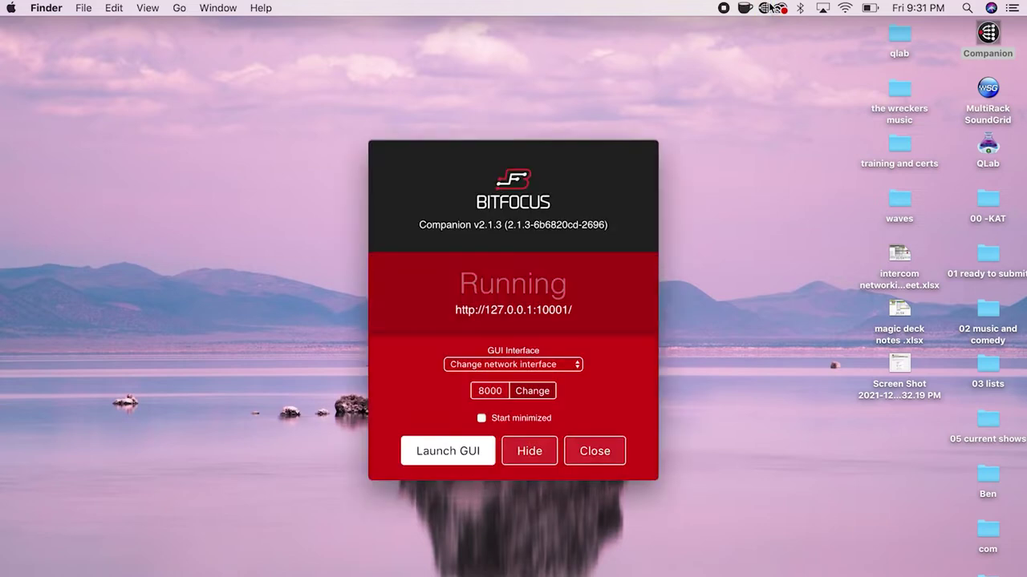
{"action": "left_click", "coordinate": [451, 464]}
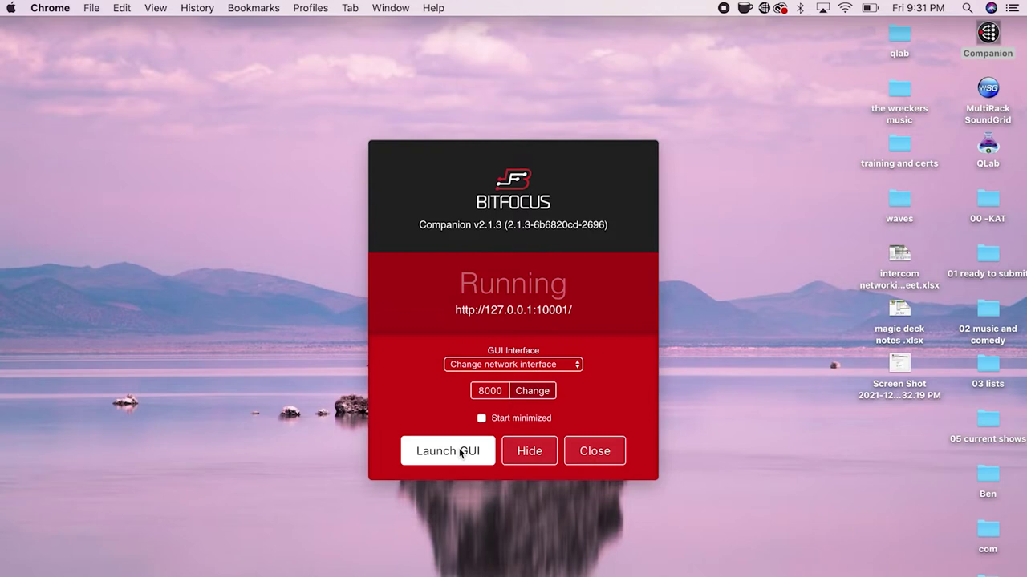
{"action": "left_click", "coordinate": [461, 451]}
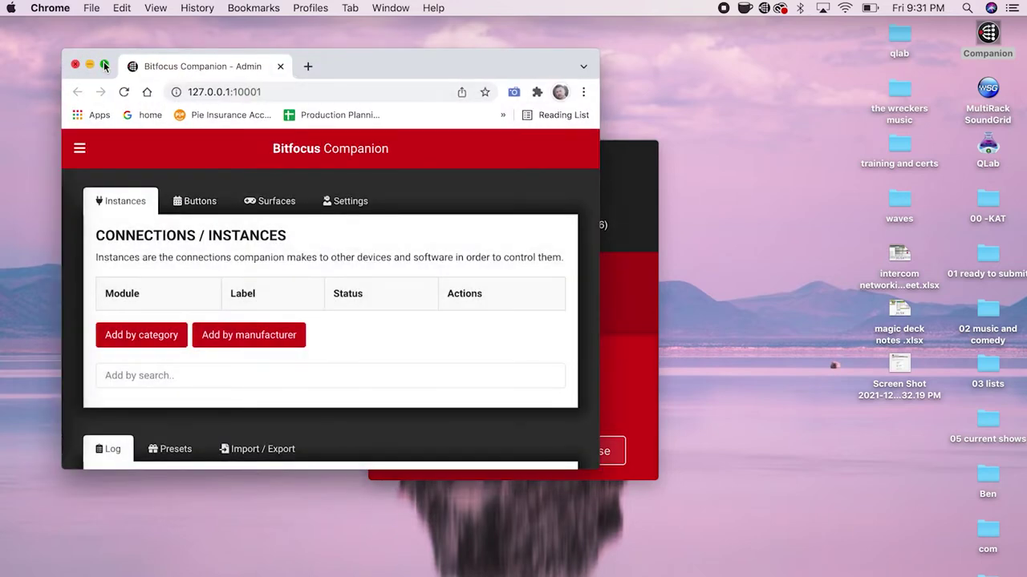
{"action": "left_click", "coordinate": [104, 64]}
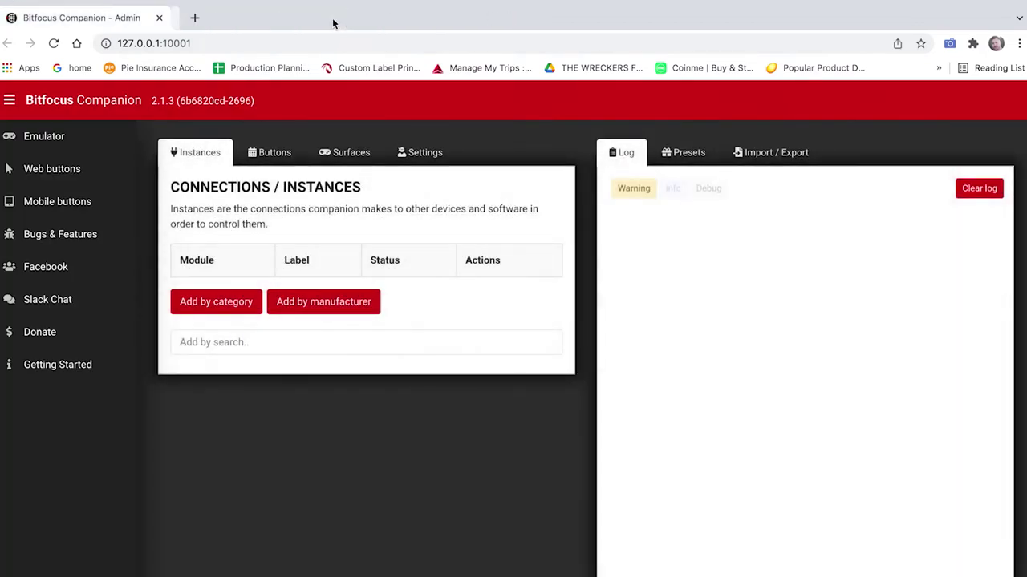
{"action": "left_click", "coordinate": [332, 18]}
Add a Blackmagic Design ATEM instance with target IP 192.168.2.240, apply it and check its status in the instance list.
{"action": "left_click", "coordinate": [214, 337]}
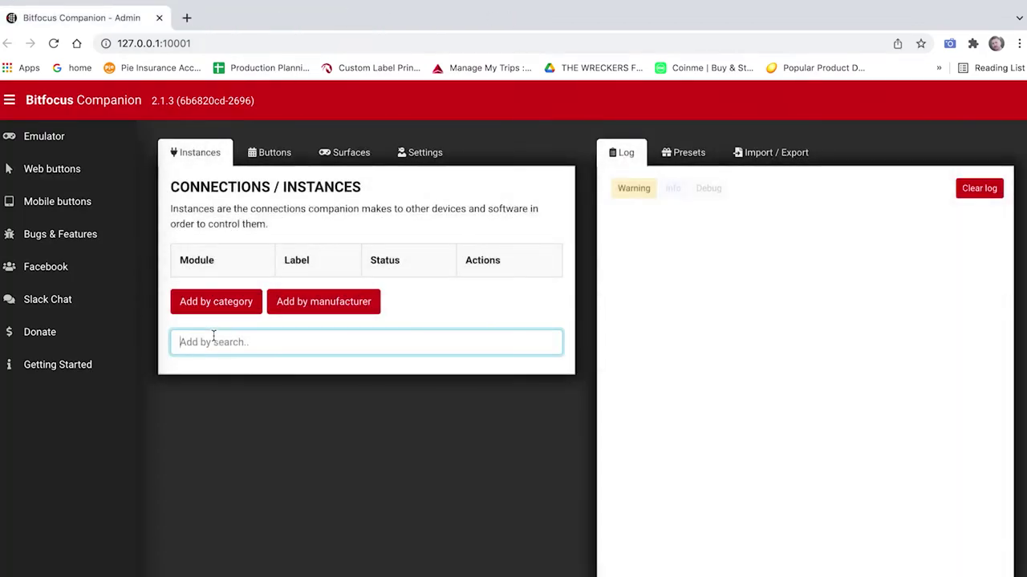
{"action": "type", "text": "atem"}
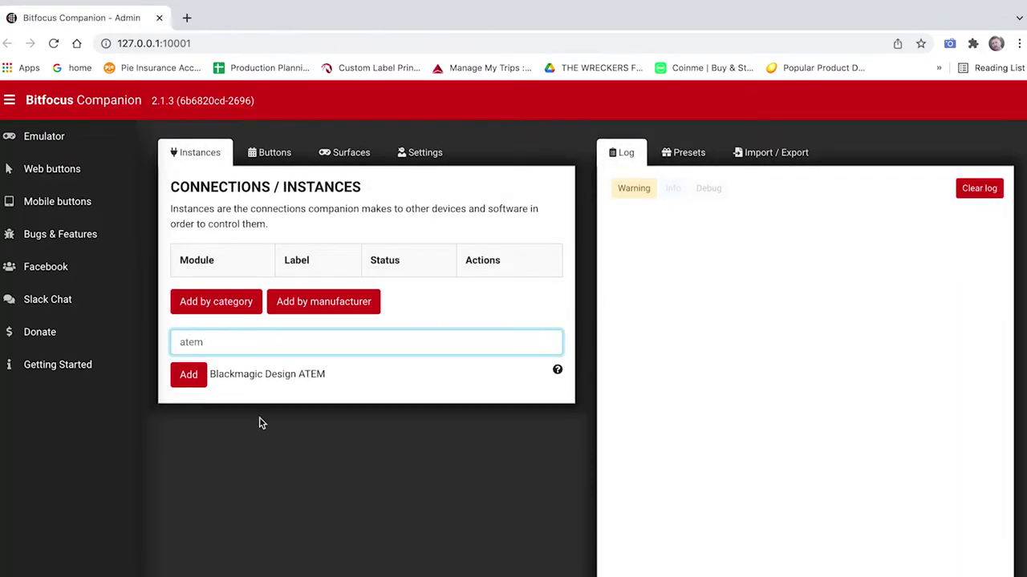
{"action": "left_click", "coordinate": [189, 374]}
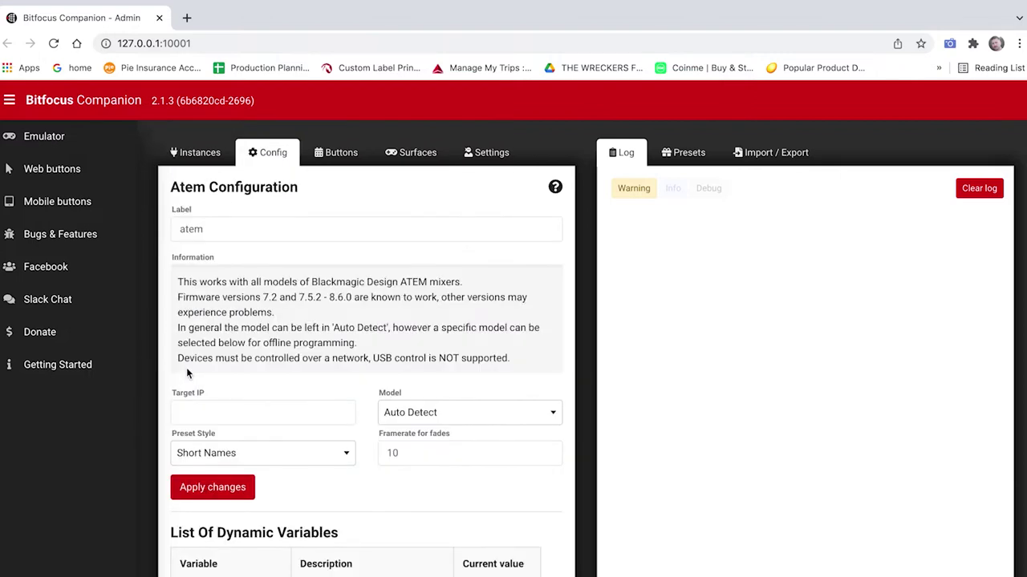
{"action": "left_click", "coordinate": [206, 407]}
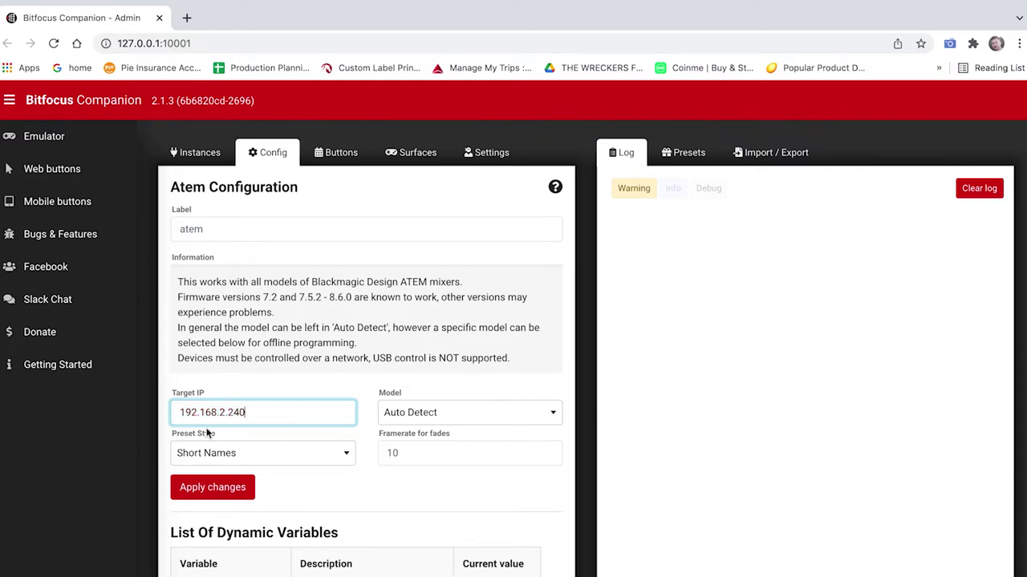
{"action": "left_click", "coordinate": [215, 487]}
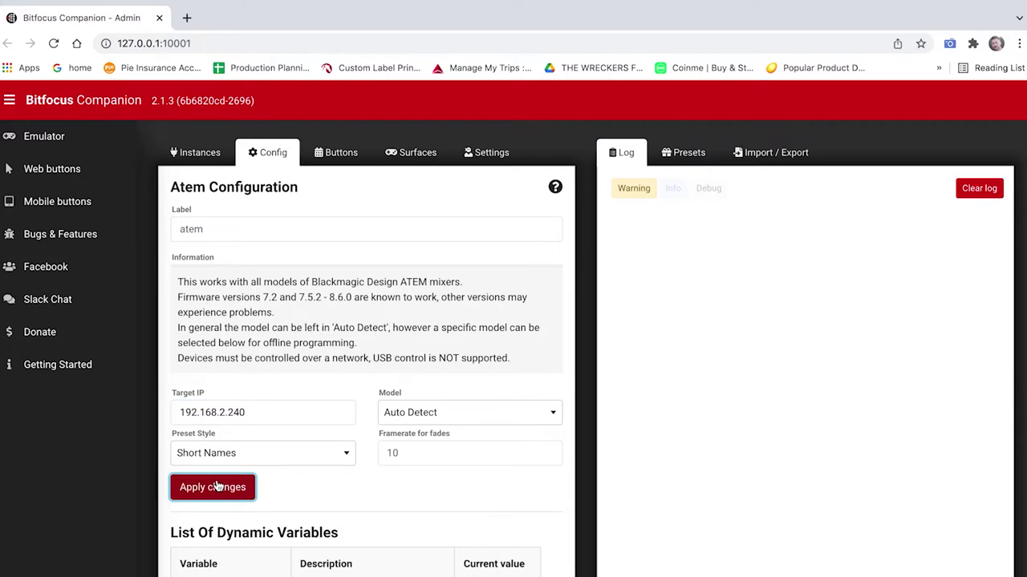
{"action": "left_click", "coordinate": [181, 153]}
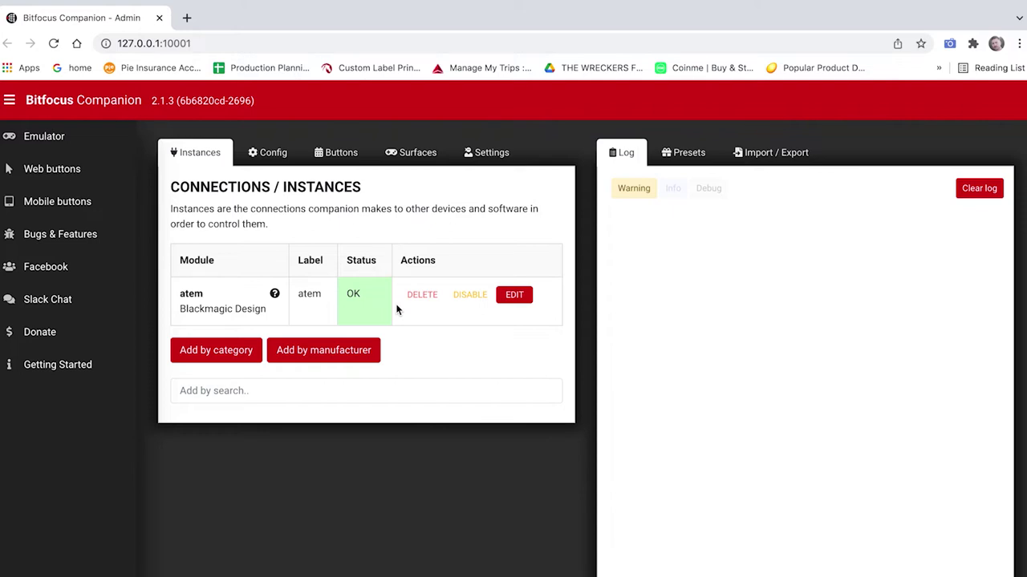
Place the ATEM Preview (M/E 1) presets cam1, cam2 and cam3 on buttons 2, 3 and 4 of page 1.
{"action": "left_click", "coordinate": [336, 160]}
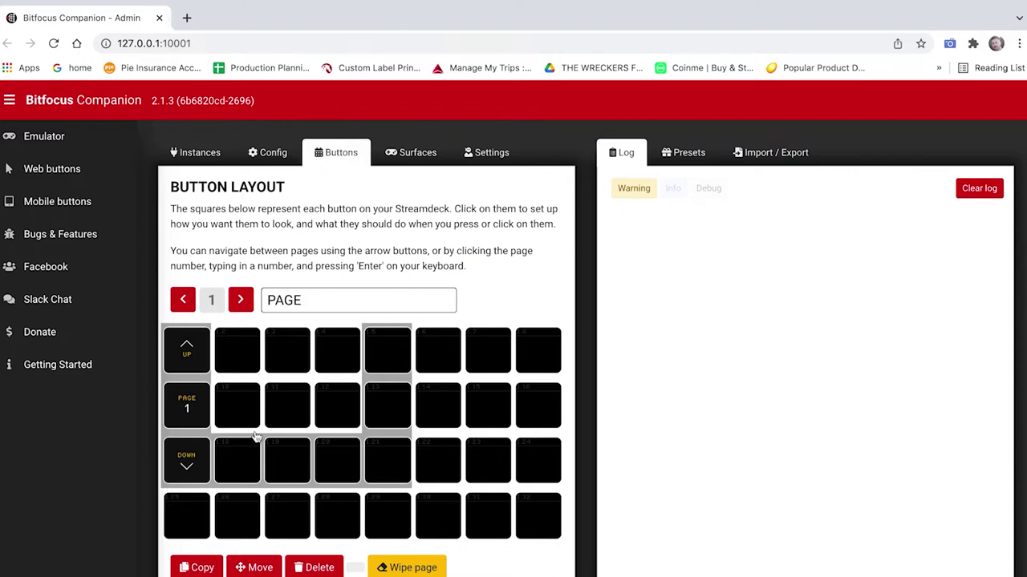
{"action": "left_click", "coordinate": [689, 159]}
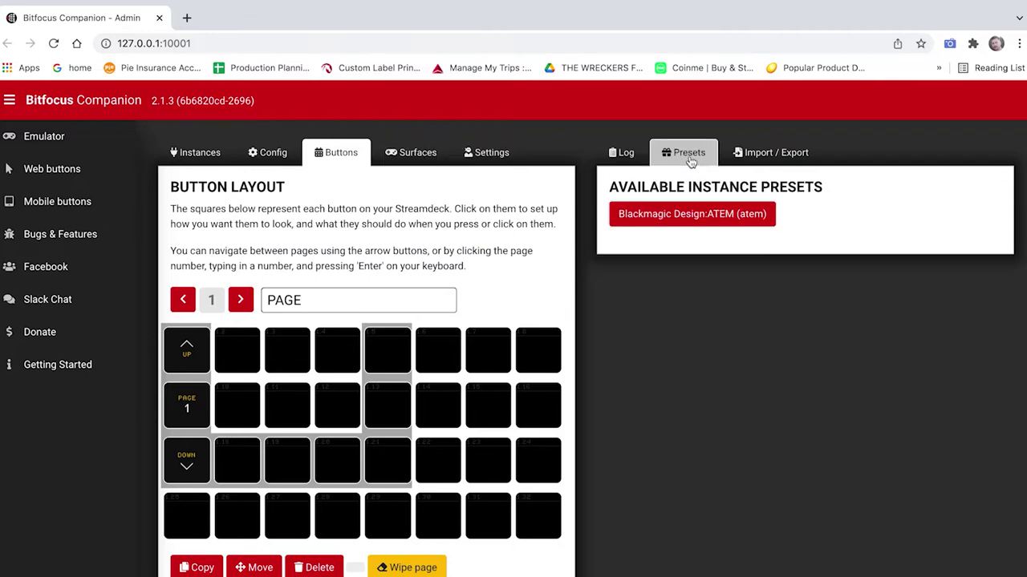
{"action": "left_click", "coordinate": [672, 215]}
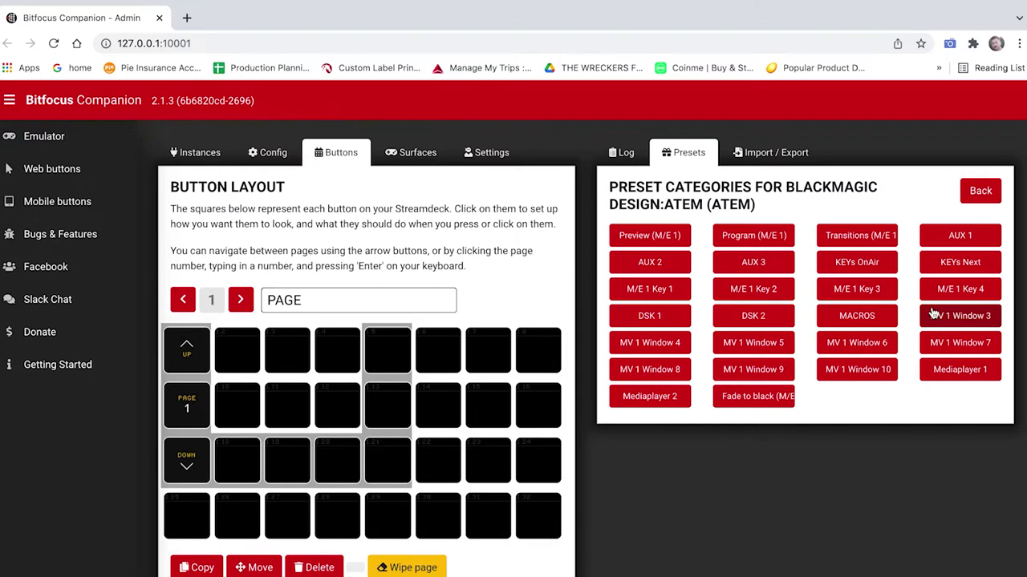
{"action": "left_click", "coordinate": [676, 236]}
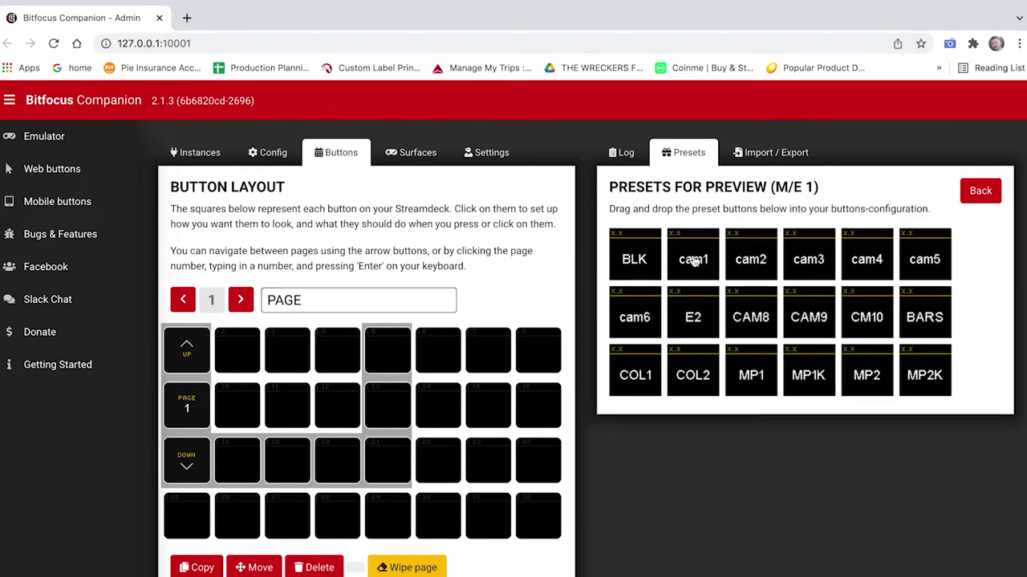
{"action": "left_click_drag", "start_coordinate": [693, 261], "coordinate": [239, 353]}
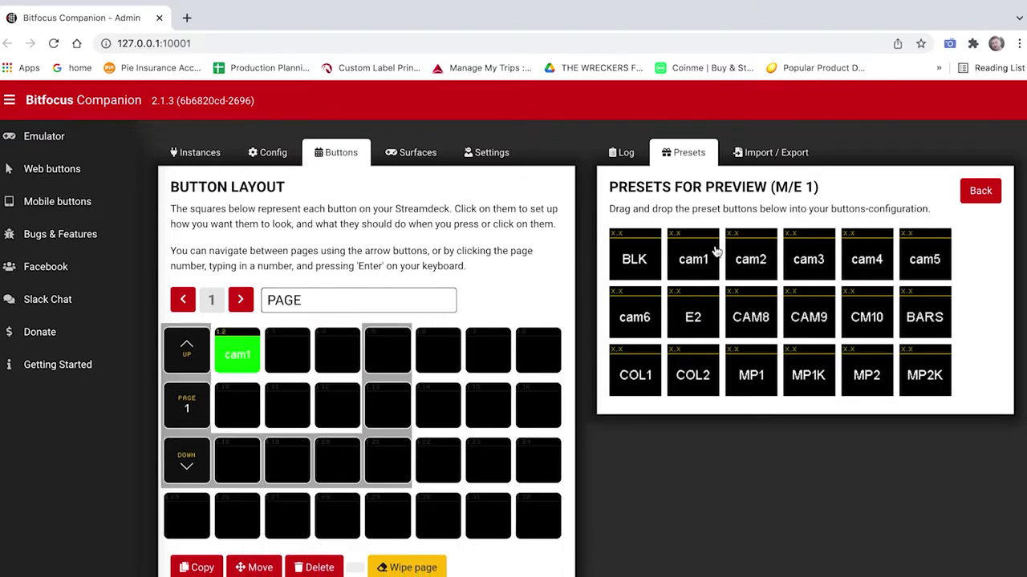
{"action": "left_click_drag", "start_coordinate": [750, 256], "coordinate": [287, 352]}
{"action": "left_click_drag", "start_coordinate": [814, 257], "coordinate": [345, 341]}
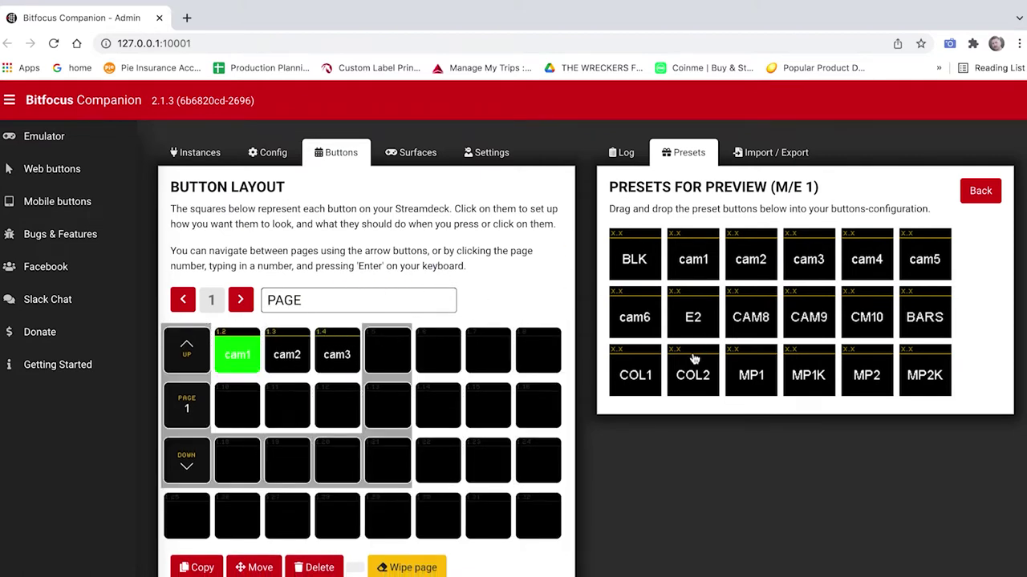
Place the ATEM Program (M/E 1) presets cam1, cam2 and cam3 on buttons 18, 19 and 20 of page 1.
{"action": "left_click", "coordinate": [980, 196]}
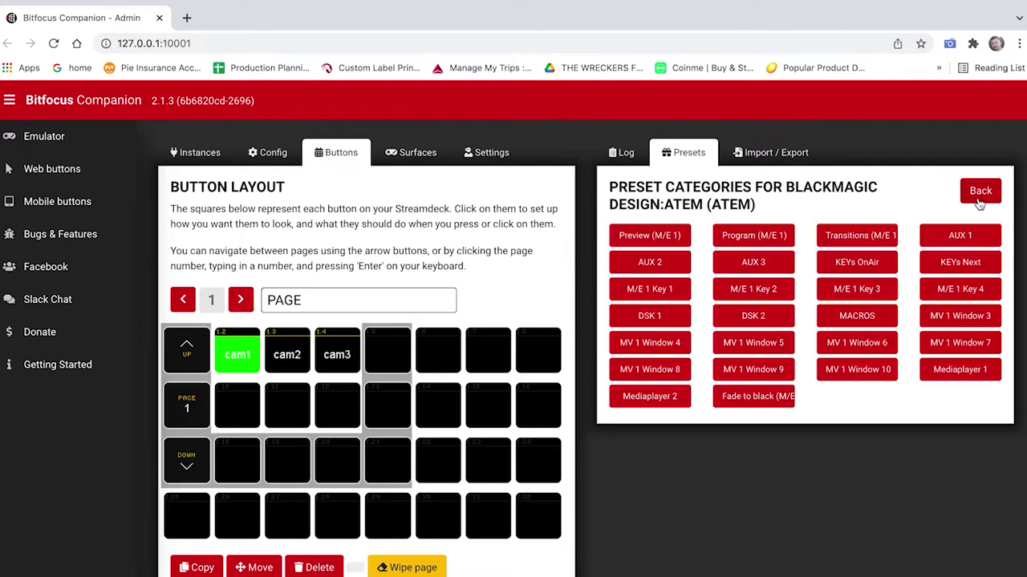
{"action": "left_click", "coordinate": [664, 158]}
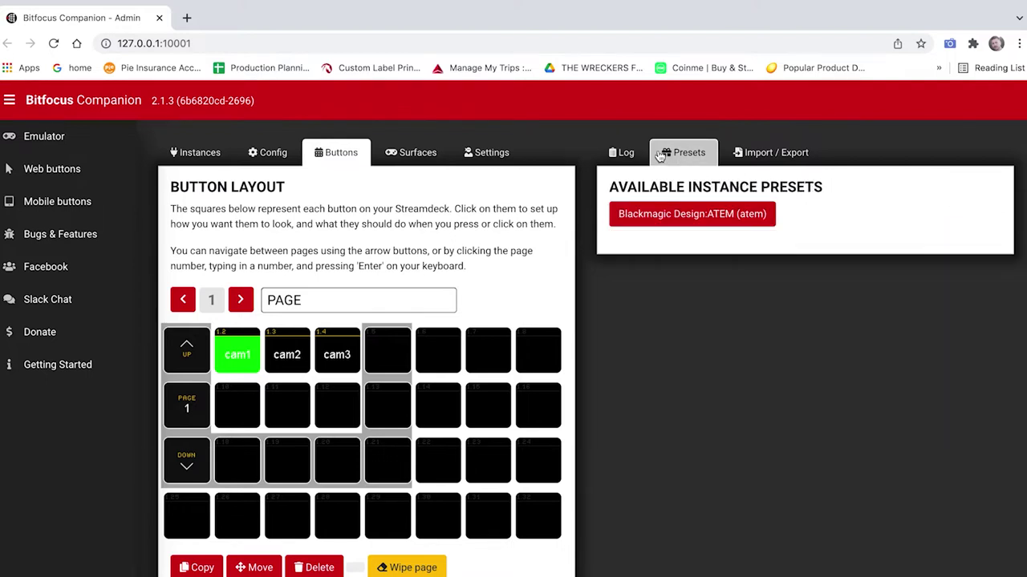
{"action": "left_click", "coordinate": [662, 217]}
{"action": "left_click", "coordinate": [746, 243]}
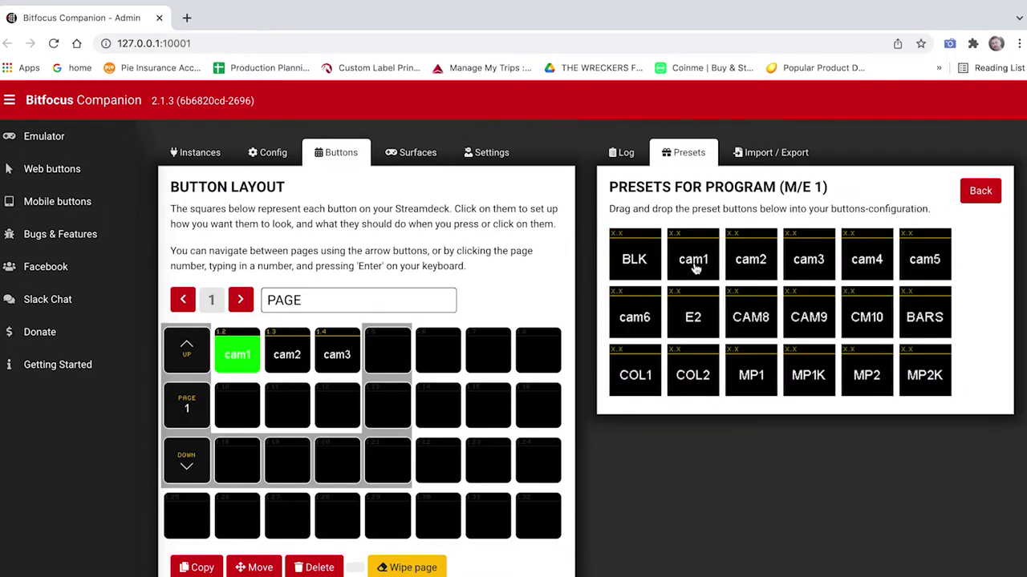
{"action": "left_click_drag", "start_coordinate": [695, 269], "coordinate": [269, 471]}
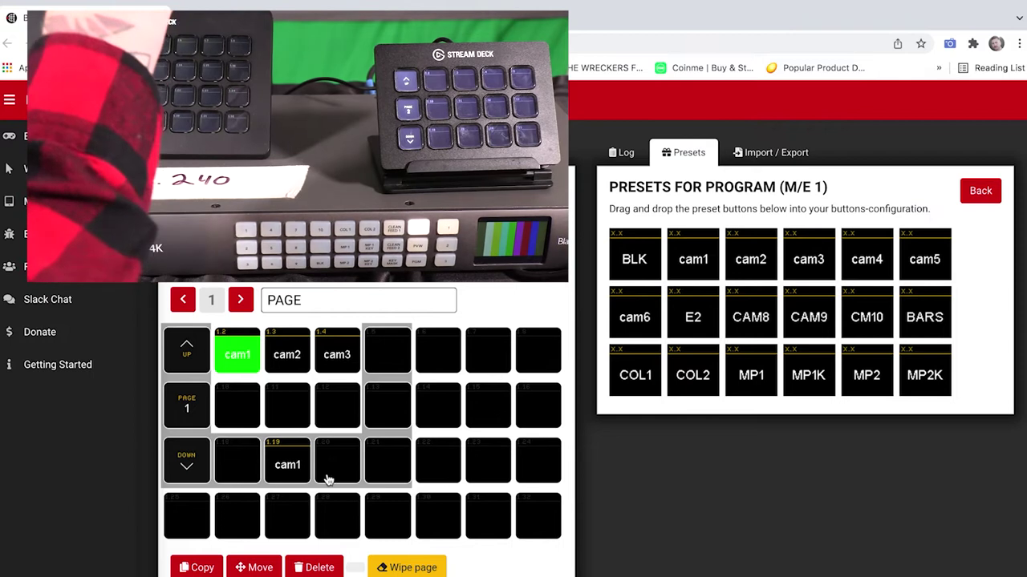
{"action": "left_click_drag", "start_coordinate": [751, 259], "coordinate": [286, 463]}
{"action": "left_click_drag", "start_coordinate": [693, 258], "coordinate": [244, 454]}
{"action": "left_click_drag", "start_coordinate": [801, 264], "coordinate": [337, 456]}
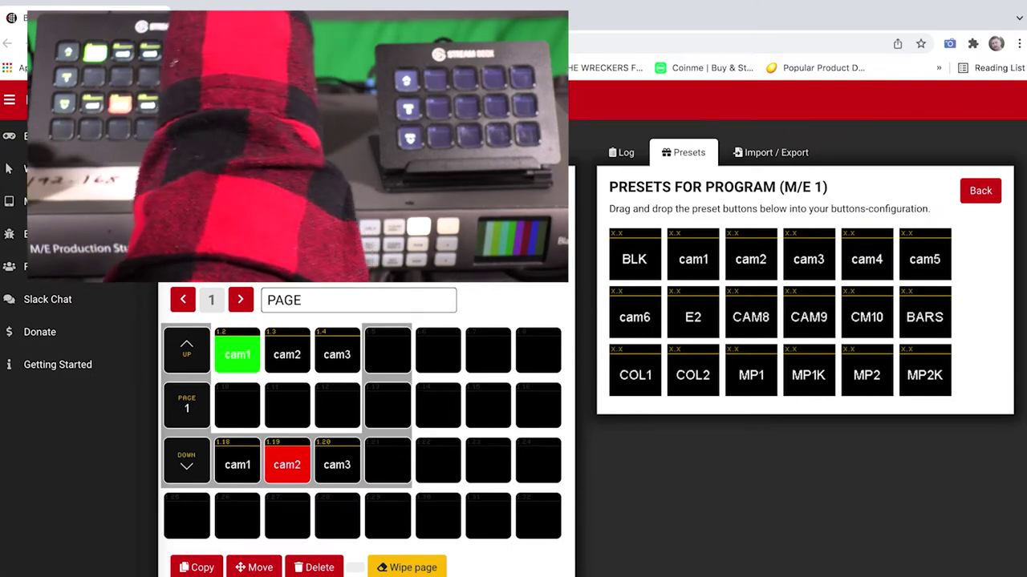
Place the AUTO preset from the ATEM Transitions (M/E 1) category on button 31 of page 1.
{"action": "left_click", "coordinate": [709, 153]}
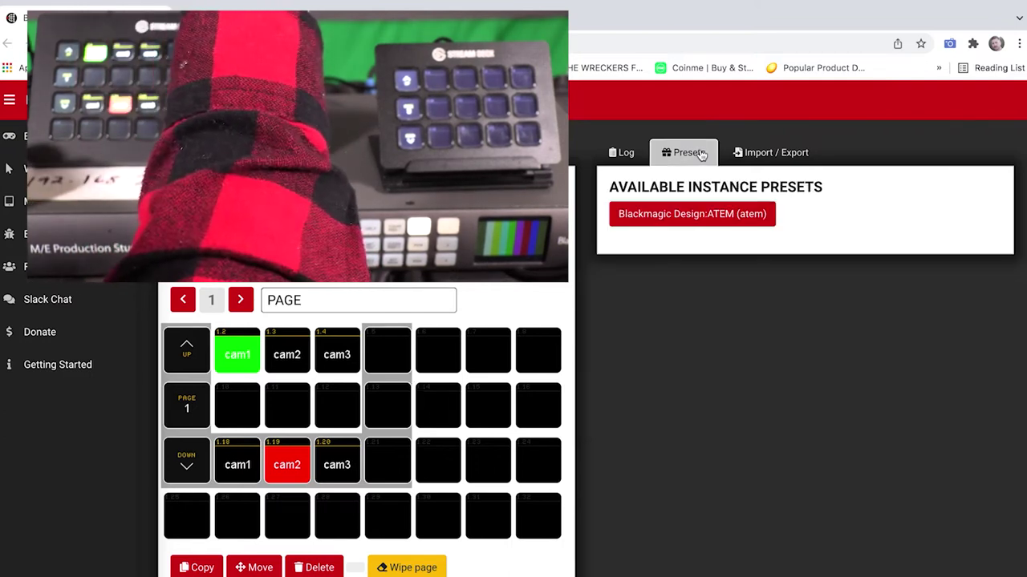
{"action": "left_click", "coordinate": [694, 217]}
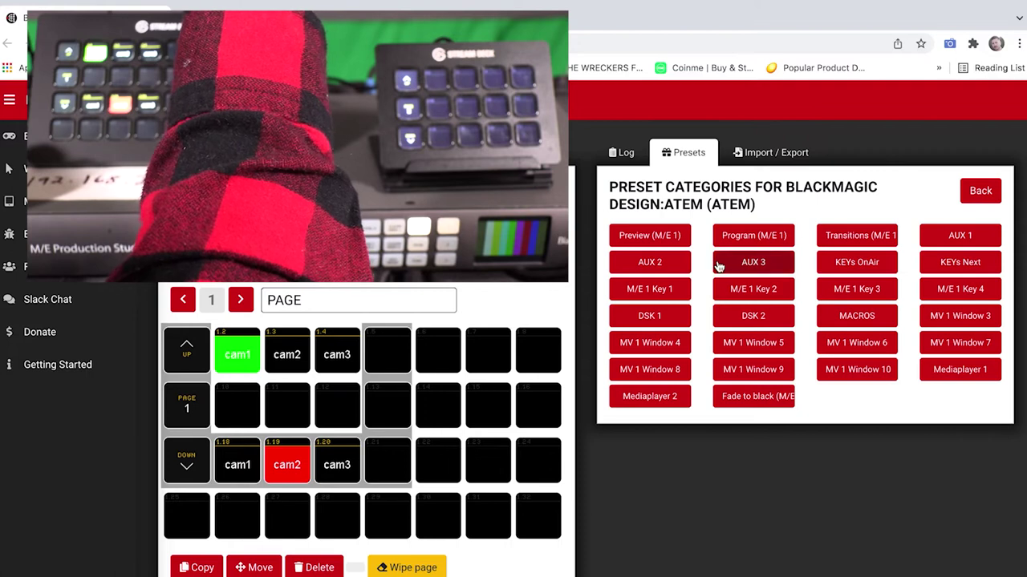
{"action": "left_click", "coordinate": [831, 234]}
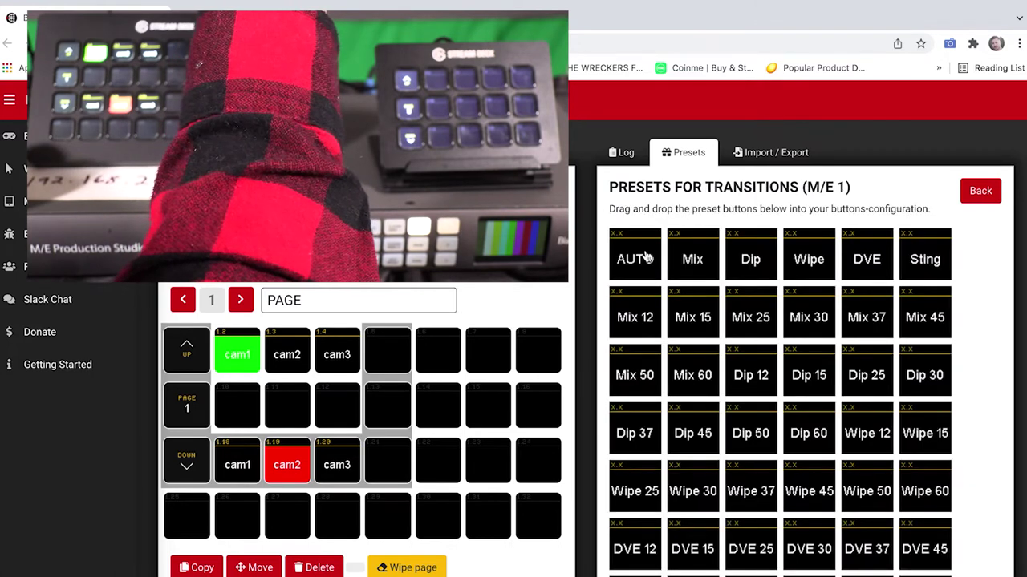
{"action": "left_click_drag", "start_coordinate": [646, 258], "coordinate": [503, 529]}
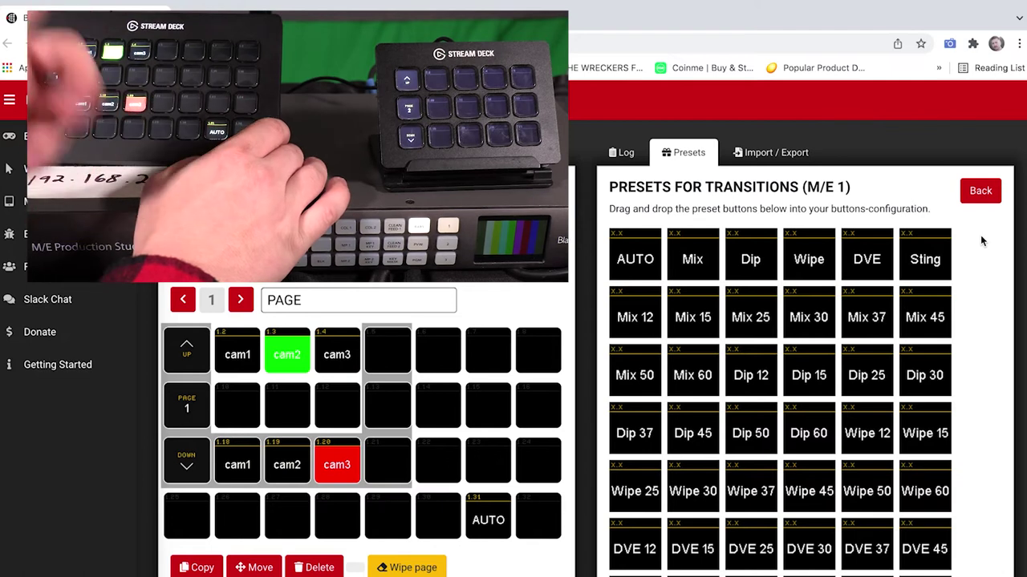
Place the CUT preset from the ATEM MACROS category on button 32 of page 1.
{"action": "left_click", "coordinate": [988, 189]}
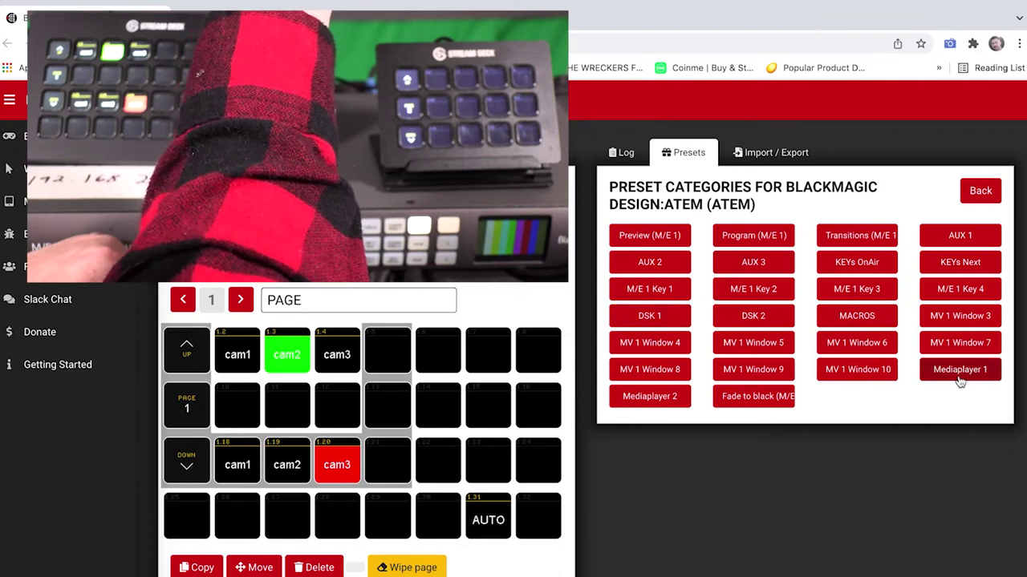
{"action": "left_click", "coordinate": [857, 316]}
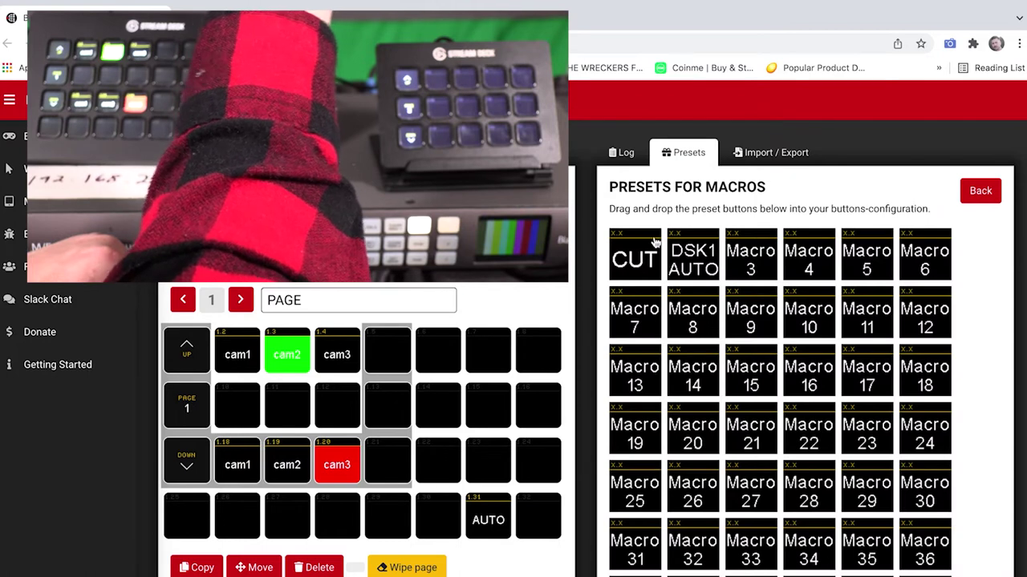
{"action": "left_click_drag", "start_coordinate": [655, 242], "coordinate": [545, 507]}
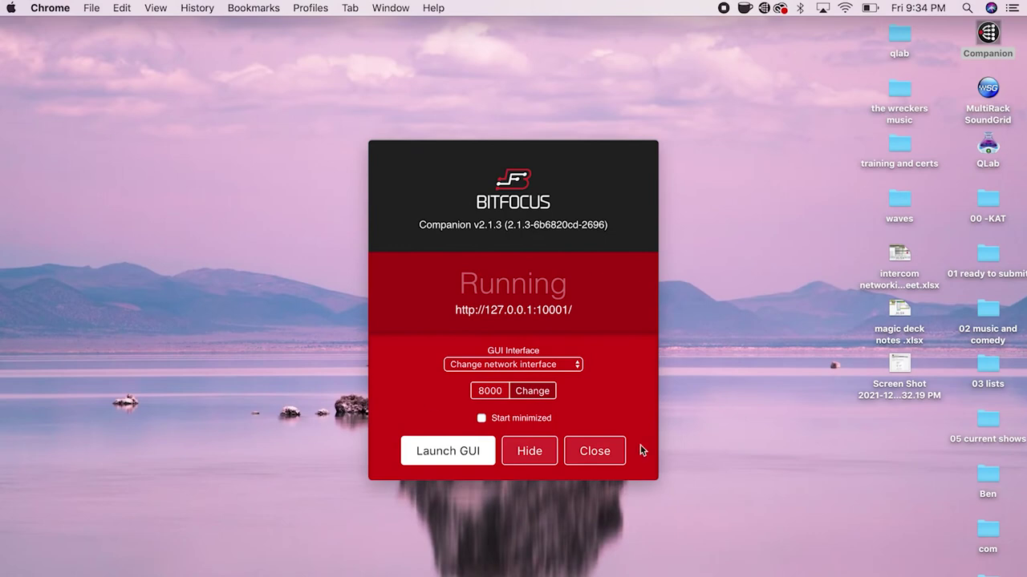
Hide the Companion launcher window and open ATEM Software Control.
{"action": "left_click", "coordinate": [530, 452]}
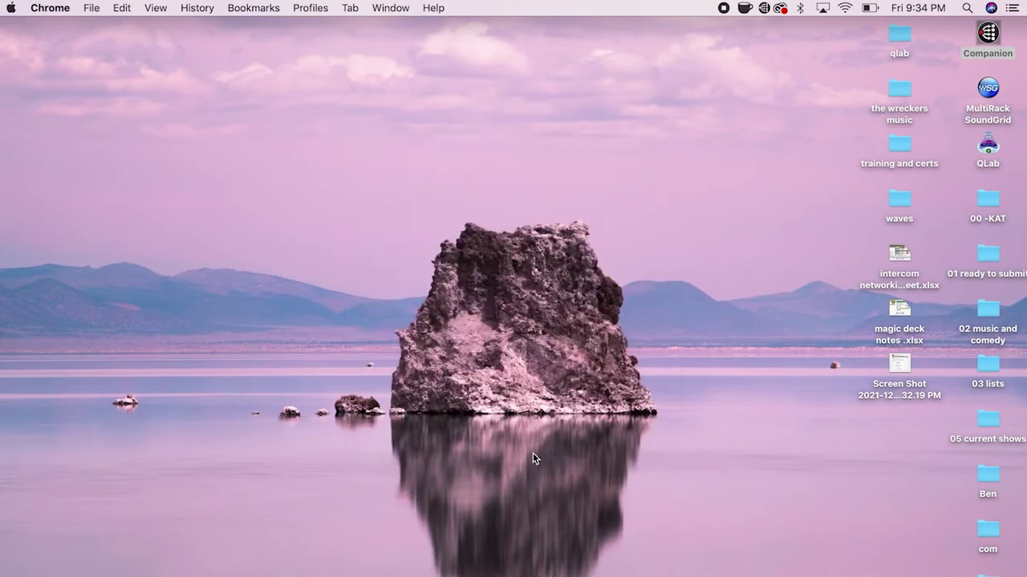
{"action": "key", "text": "super+space"}
{"action": "type", "text": "ate"}
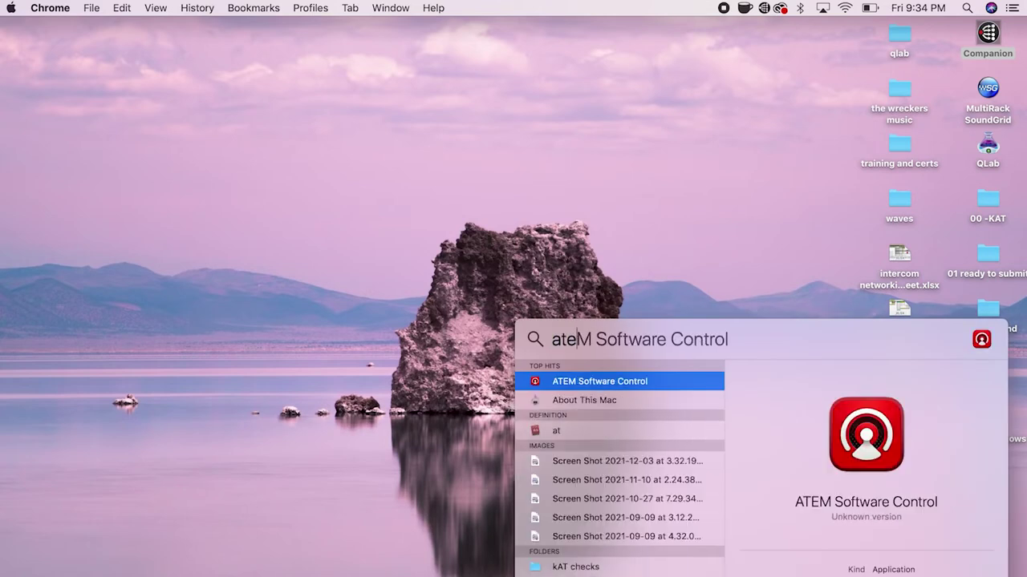
{"action": "type", "text": "m"}
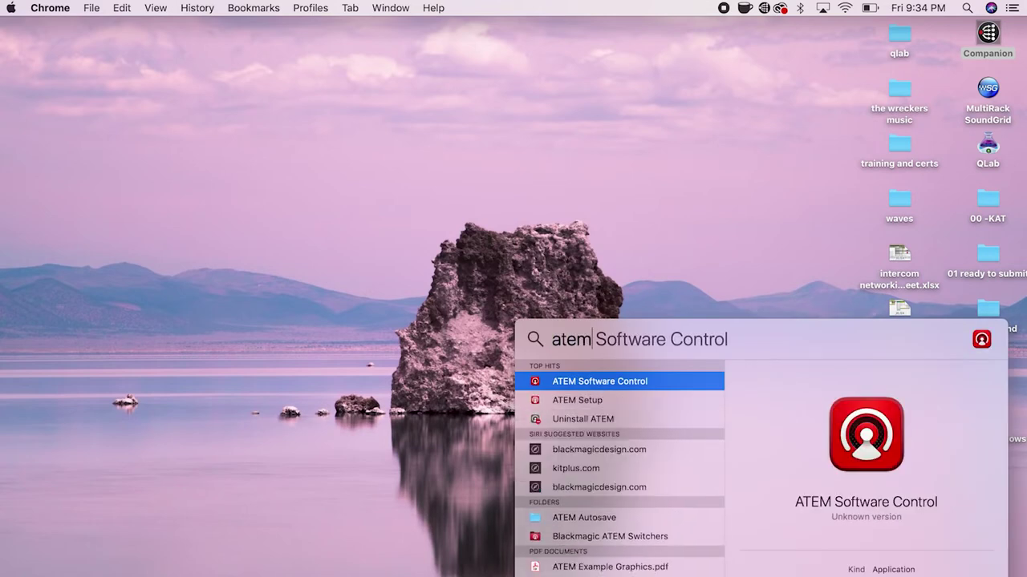
{"action": "left_click", "coordinate": [613, 382]}
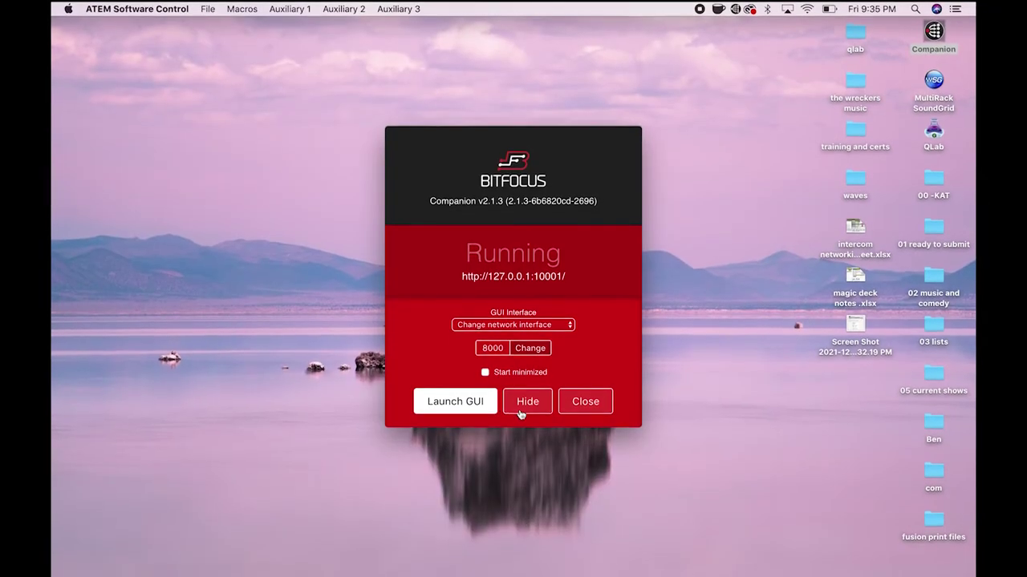
Launch the Companion admin interface in full screen and go to page 2 of the button layout.
{"action": "left_click", "coordinate": [468, 398]}
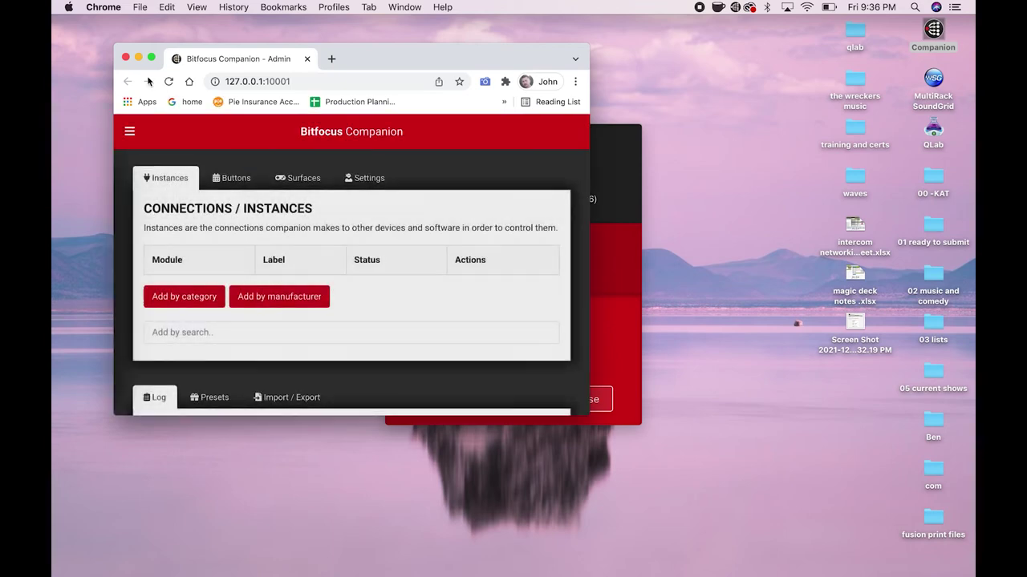
{"action": "left_click", "coordinate": [150, 57]}
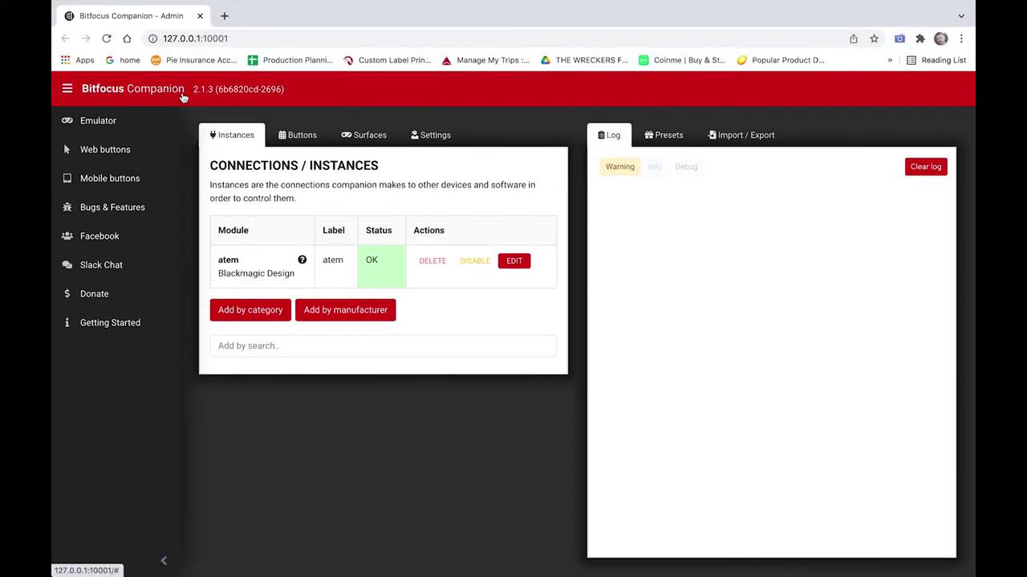
{"action": "left_click", "coordinate": [284, 143]}
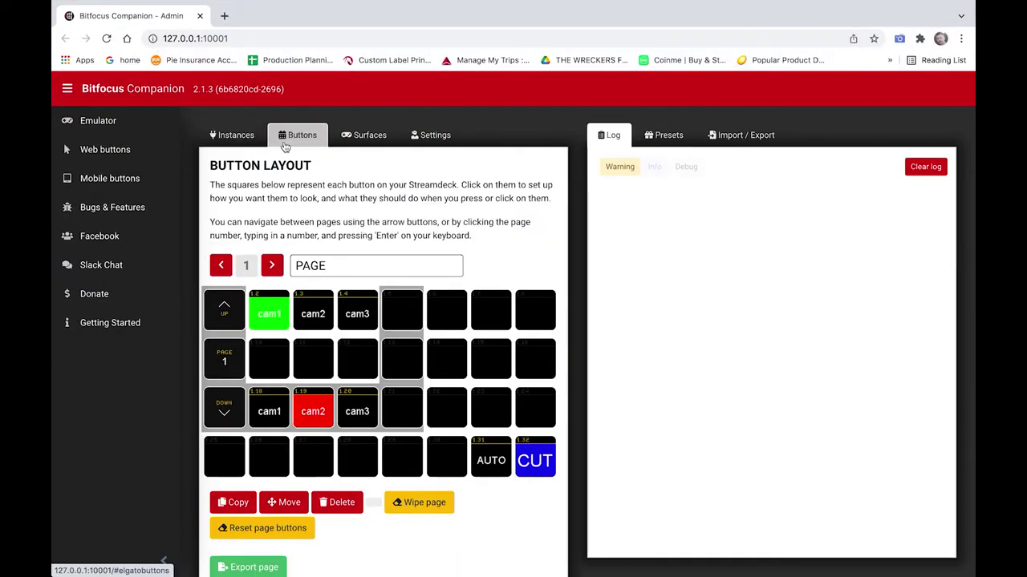
{"action": "left_click", "coordinate": [272, 266]}
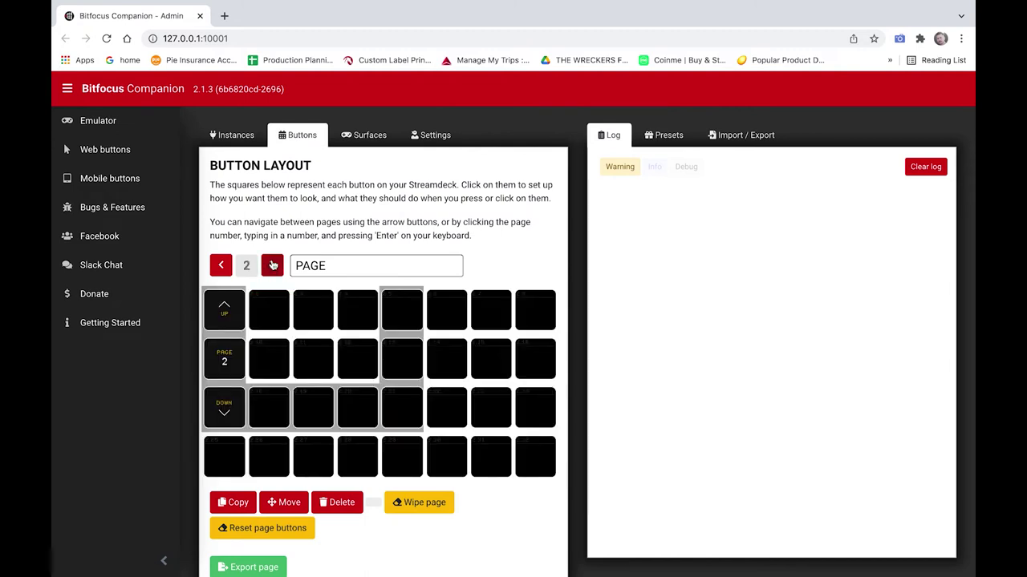
Place the ATEM AUX 1 presets BARS, COL1 and COL2 on buttons 2, 3 and 4 of page 2.
{"action": "left_click", "coordinate": [668, 135]}
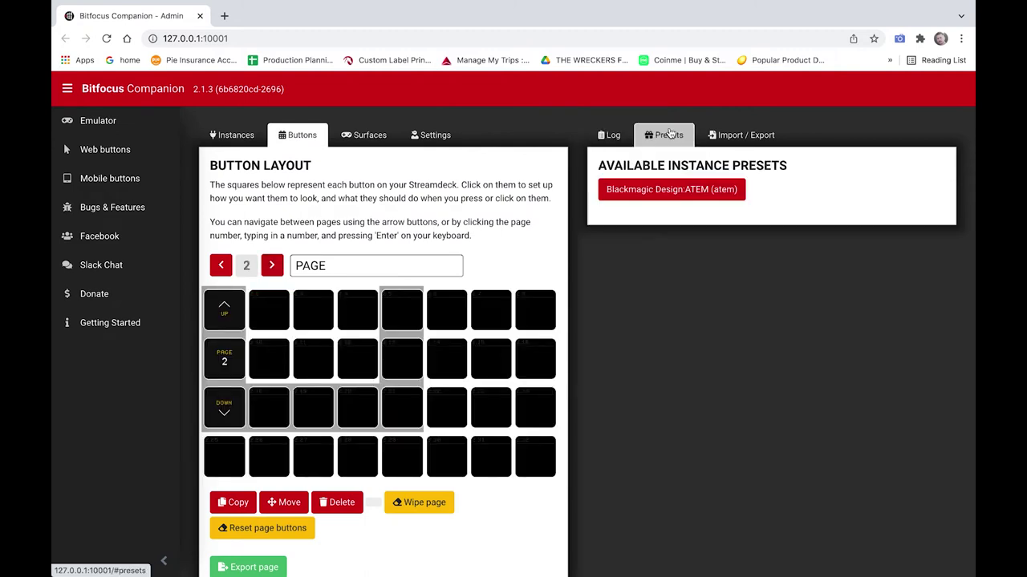
{"action": "left_click", "coordinate": [660, 193]}
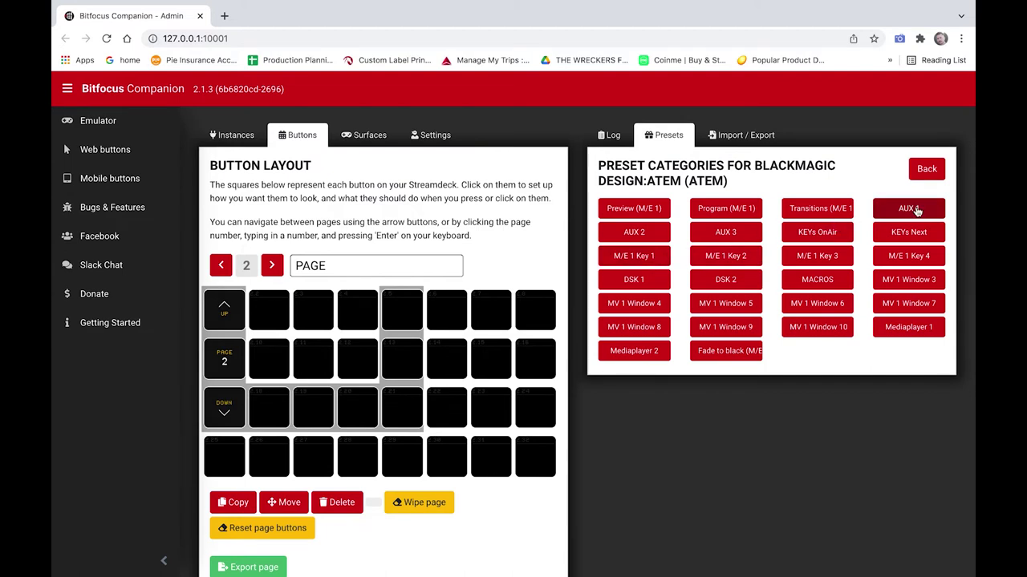
{"action": "left_click", "coordinate": [899, 211]}
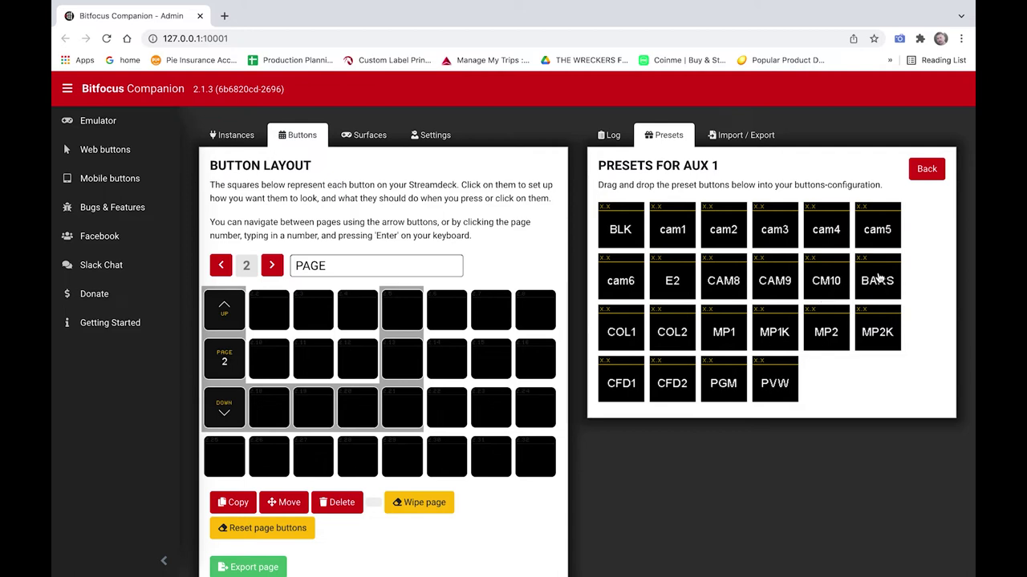
{"action": "left_click_drag", "start_coordinate": [876, 277], "coordinate": [269, 313]}
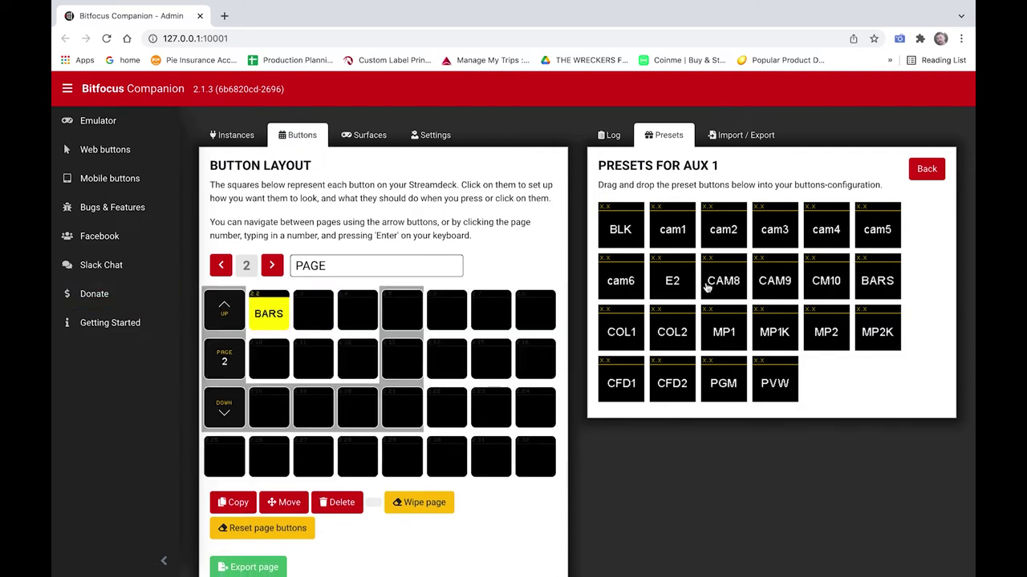
{"action": "left_click_drag", "start_coordinate": [629, 328], "coordinate": [330, 316]}
{"action": "left_click_drag", "start_coordinate": [676, 338], "coordinate": [373, 318]}
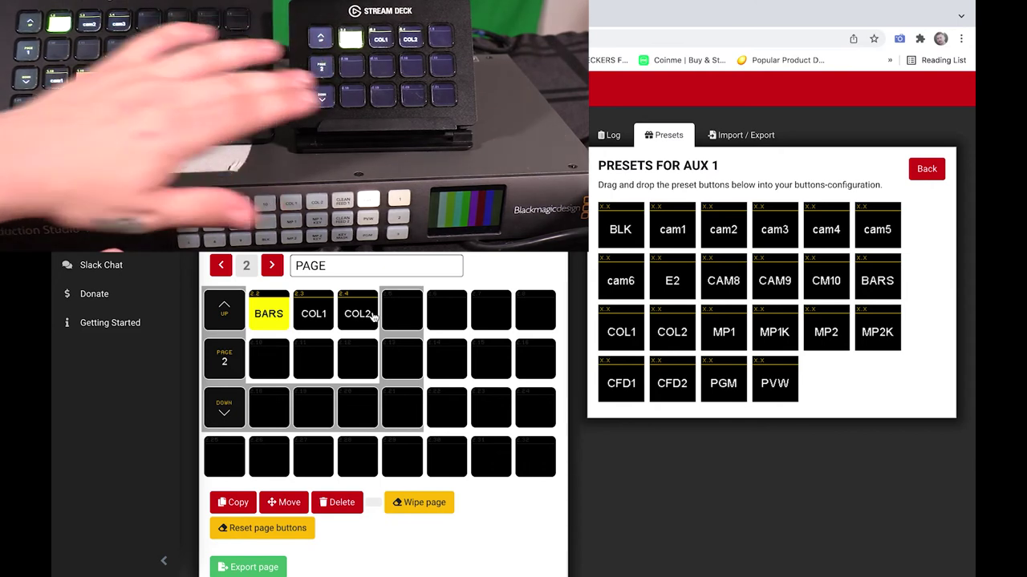
{"action": "left_click", "coordinate": [225, 269]}
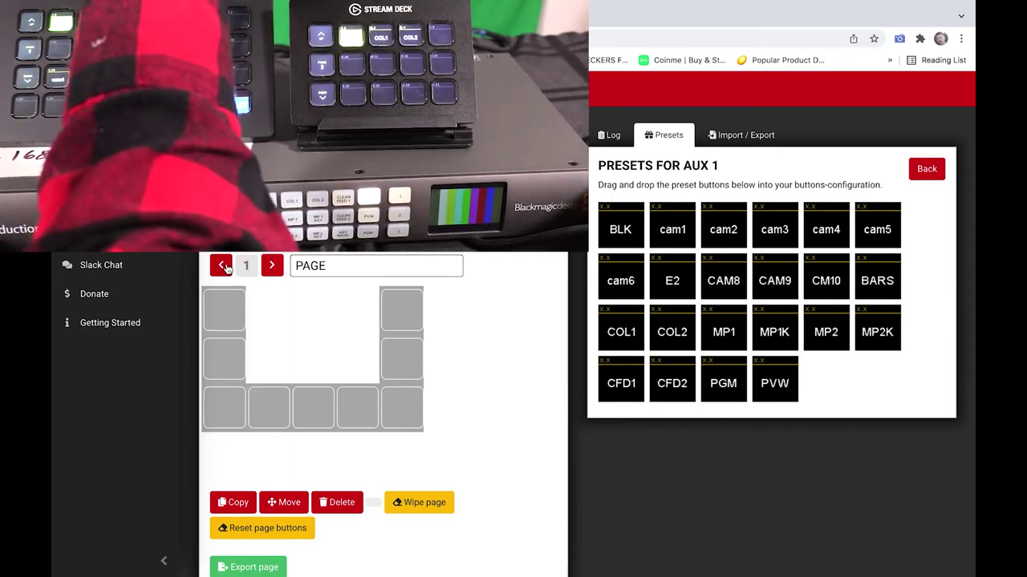
{"action": "left_click", "coordinate": [272, 265]}
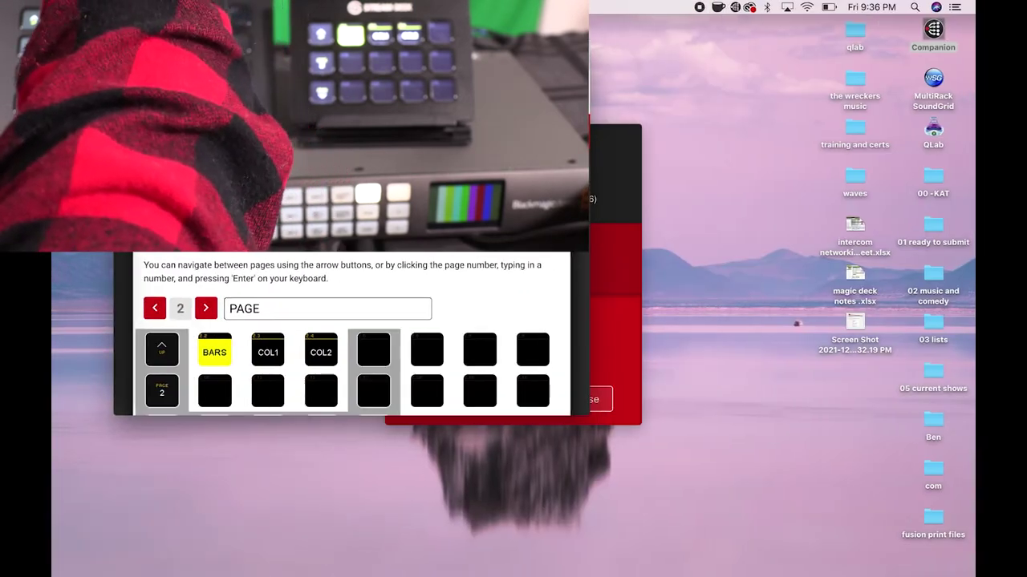
Put away the Companion admin and launcher windows and restore the minimized ATEM Software Control window.
{"action": "key", "text": "super+w"}
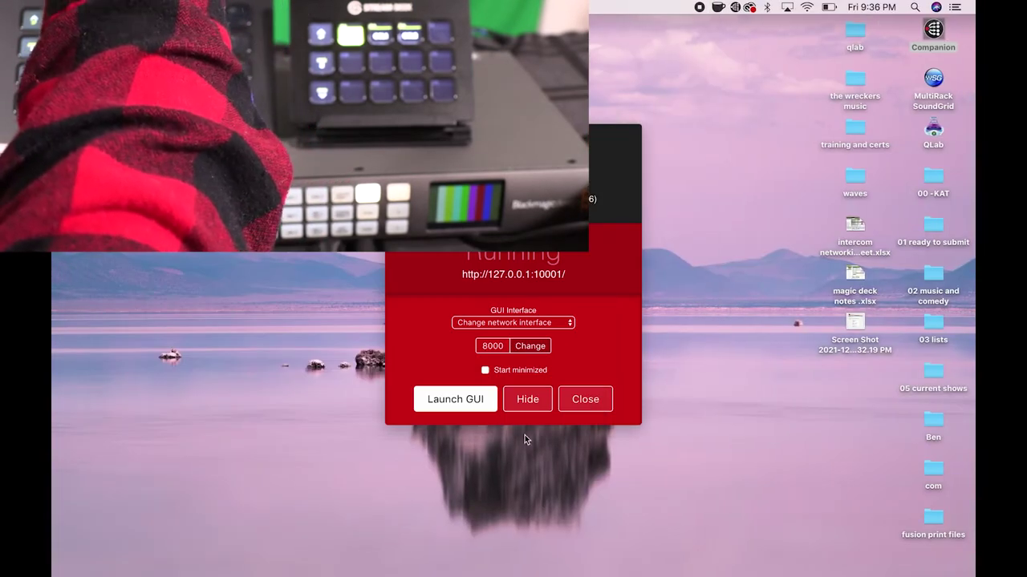
{"action": "left_click", "coordinate": [528, 400]}
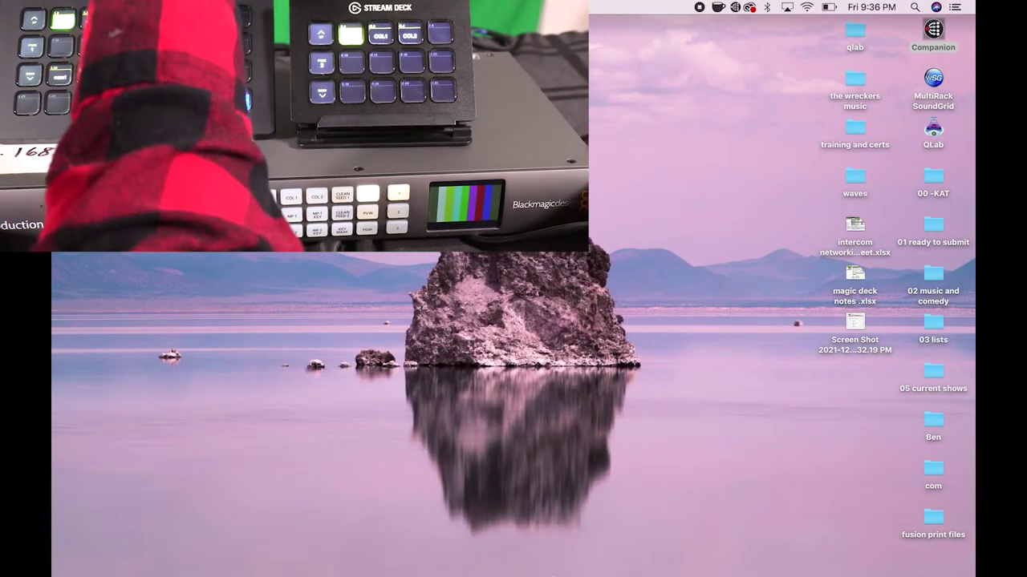
{"action": "mouse_move", "coordinate": [559, 565]}
{"action": "left_click", "coordinate": [905, 559]}
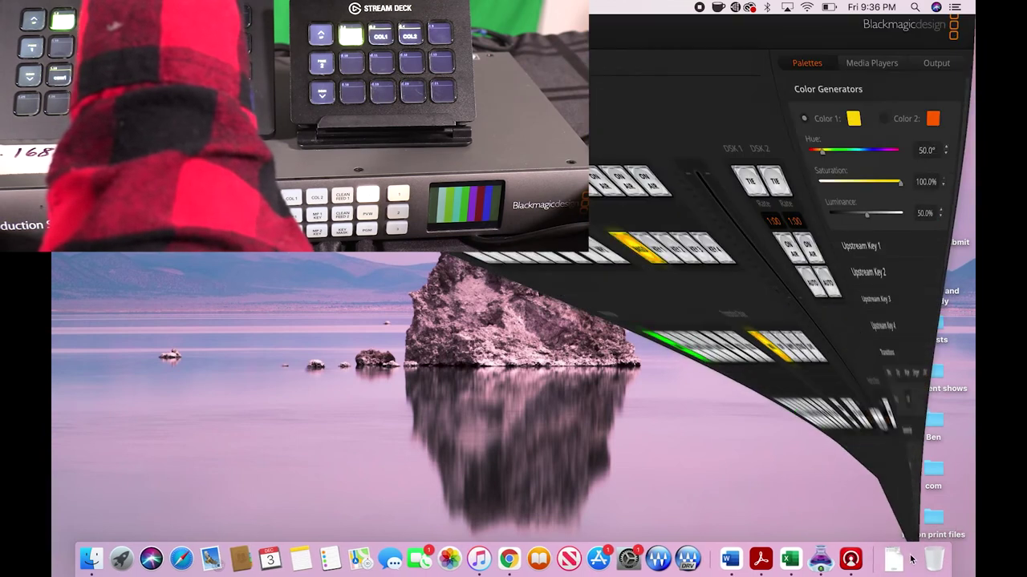